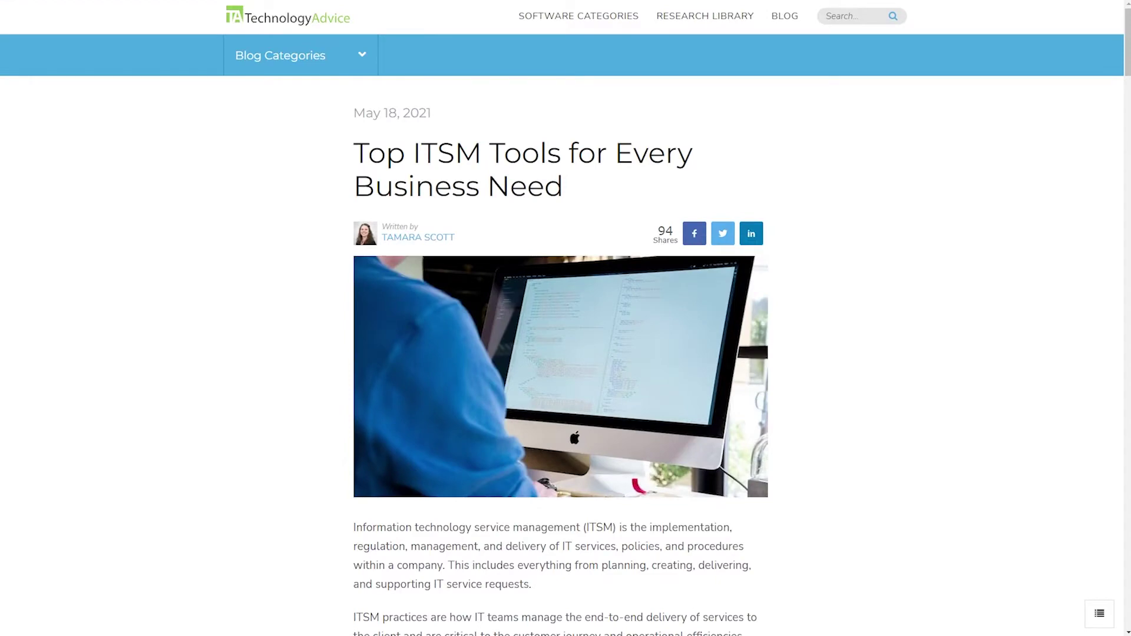
scroll(565, 354, "down", 3)
scroll(566, 354, "down", 4)
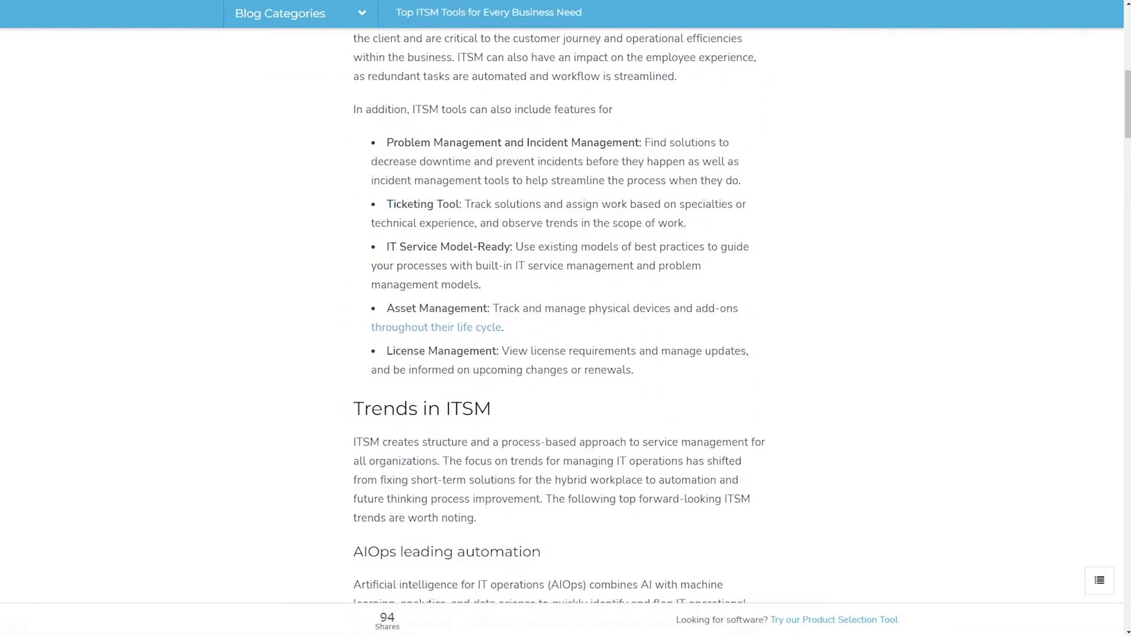
scroll(559, 318, "down", 4)
scroll(559, 319, "down", 2)
scroll(558, 318, "down", 2)
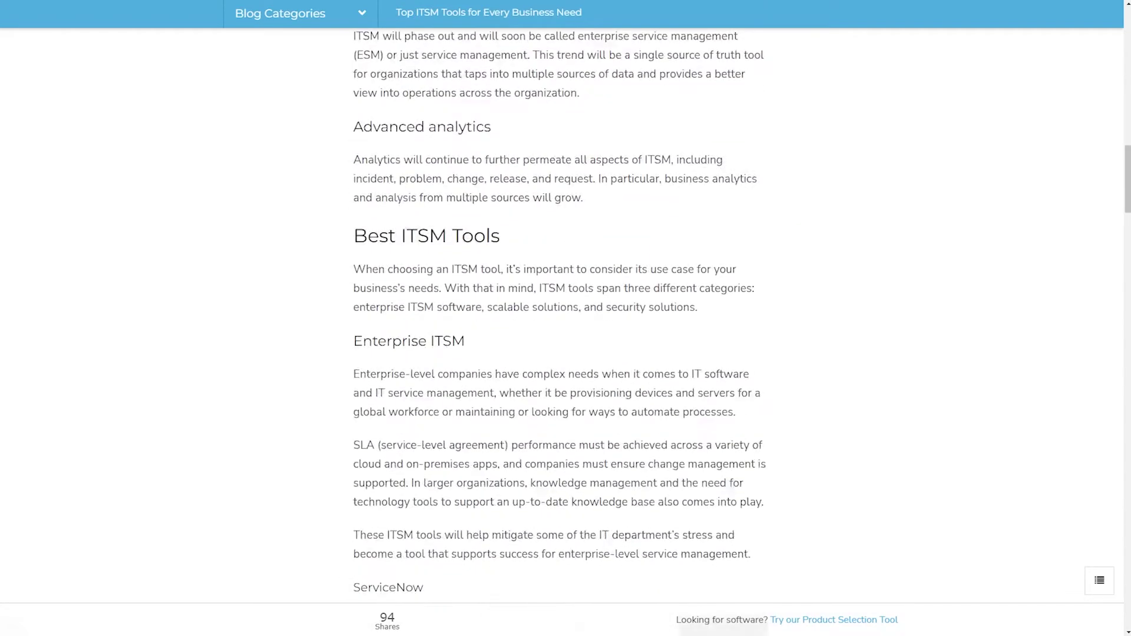
scroll(565, 353, "down", 1)
scroll(566, 353, "down", 4)
scroll(566, 354, "down", 4)
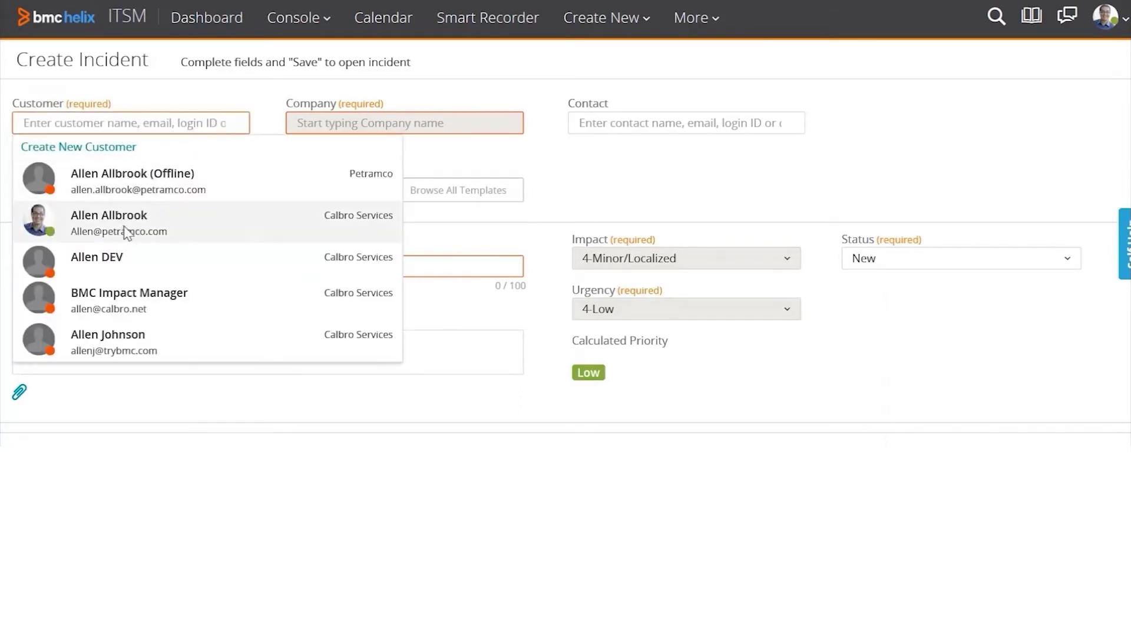
Choose Calbro Services as the customer for the new incident
left_click(127, 232)
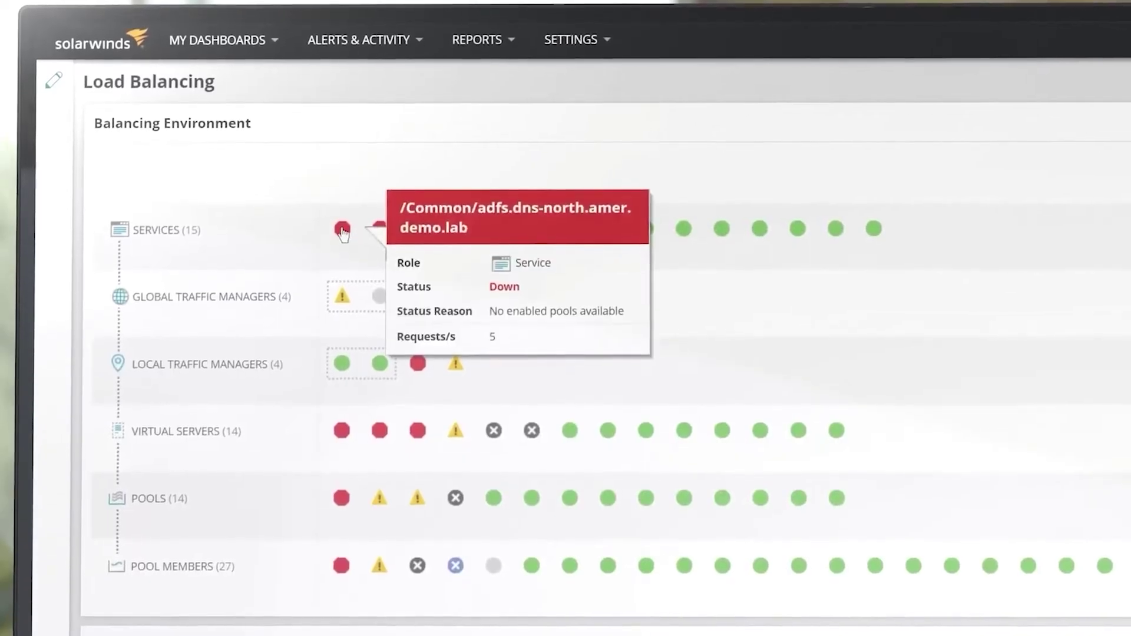
Show relations for the red down-service dot, then plot Average Duration as a new chart
left_click(344, 233)
left_click(389, 346)
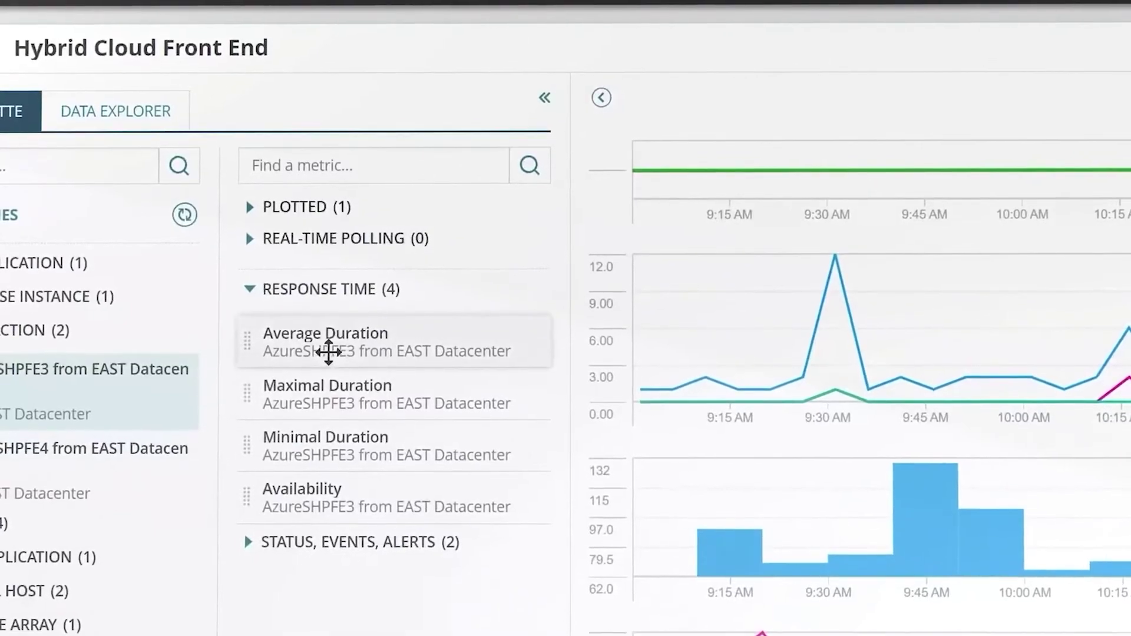
left_click_drag(329, 354, 769, 269)
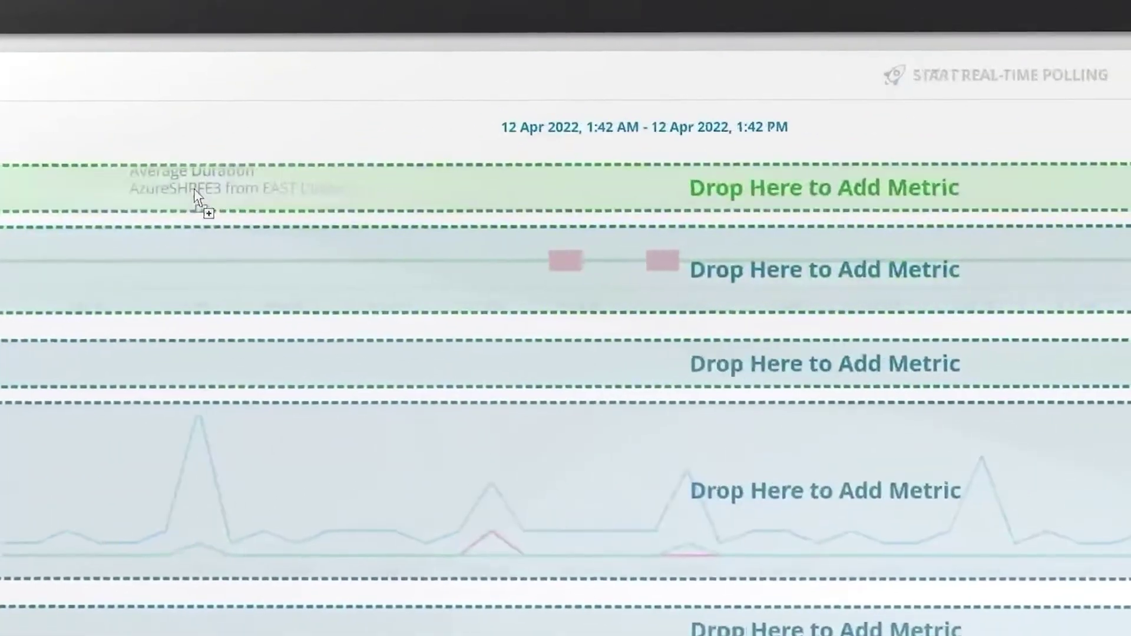
left_click_drag(504, 281, 495, 265)
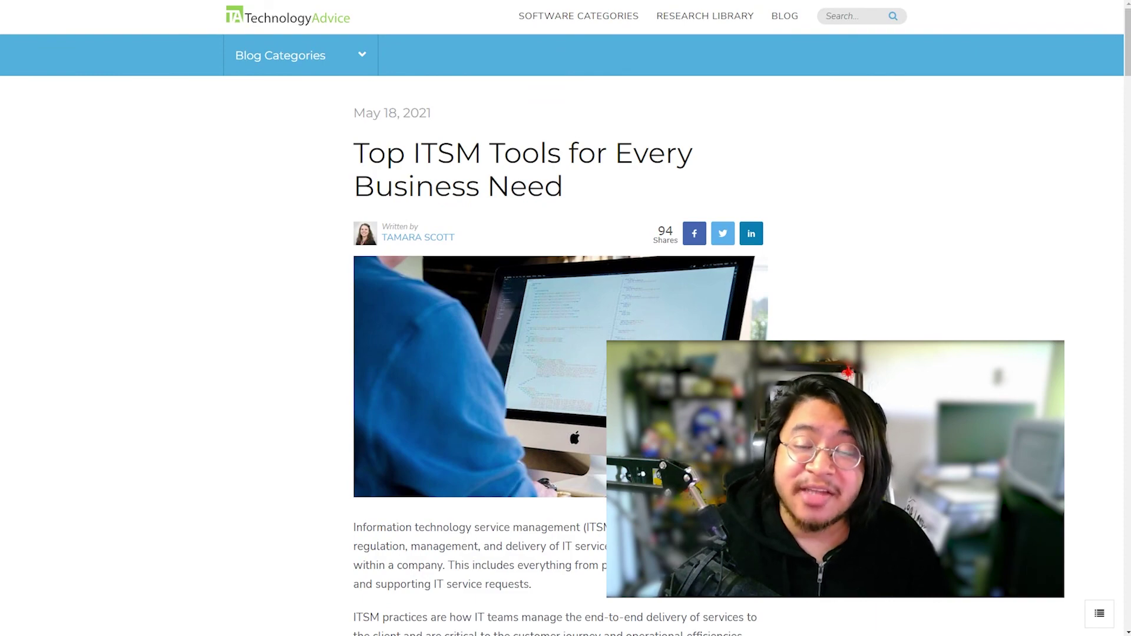
scroll(561, 353, "down", 3)
scroll(562, 354, "down", 1)
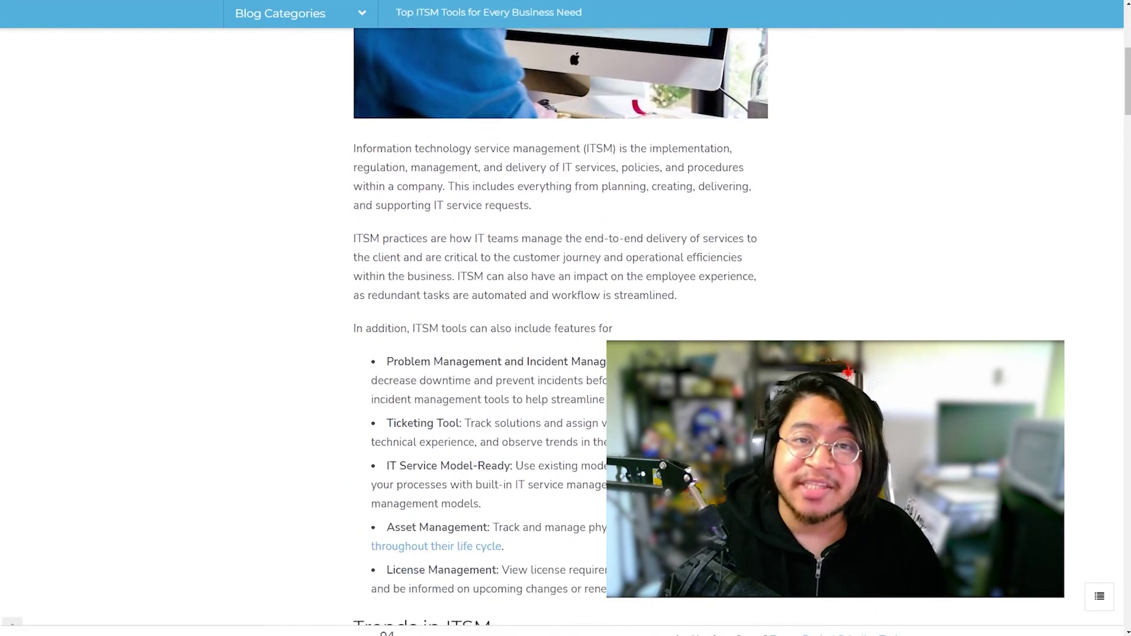